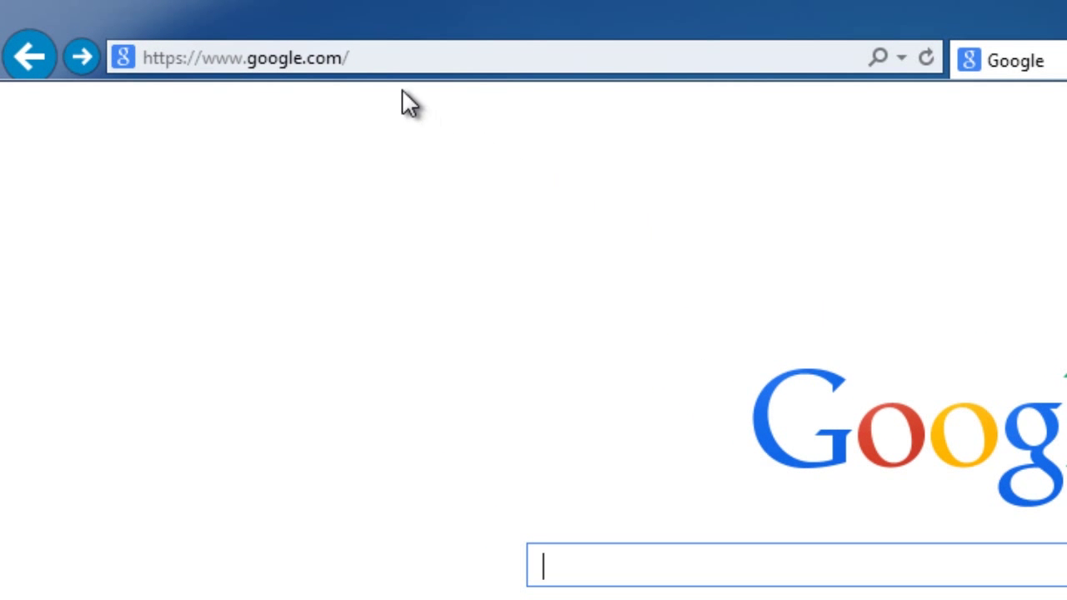
click(379, 55)
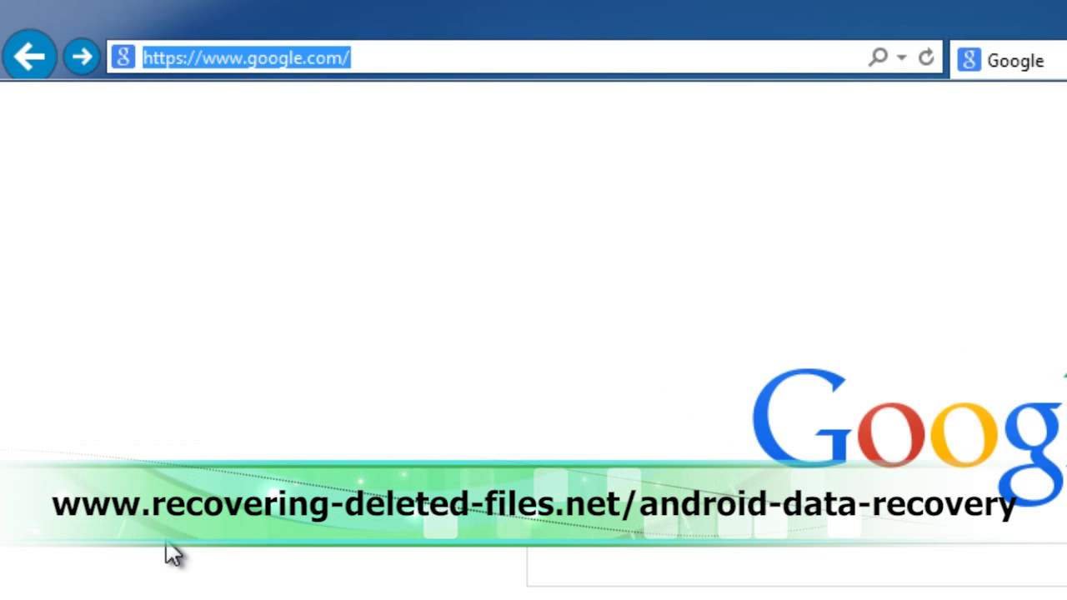
text(www.recovering-deleted-files.net/)
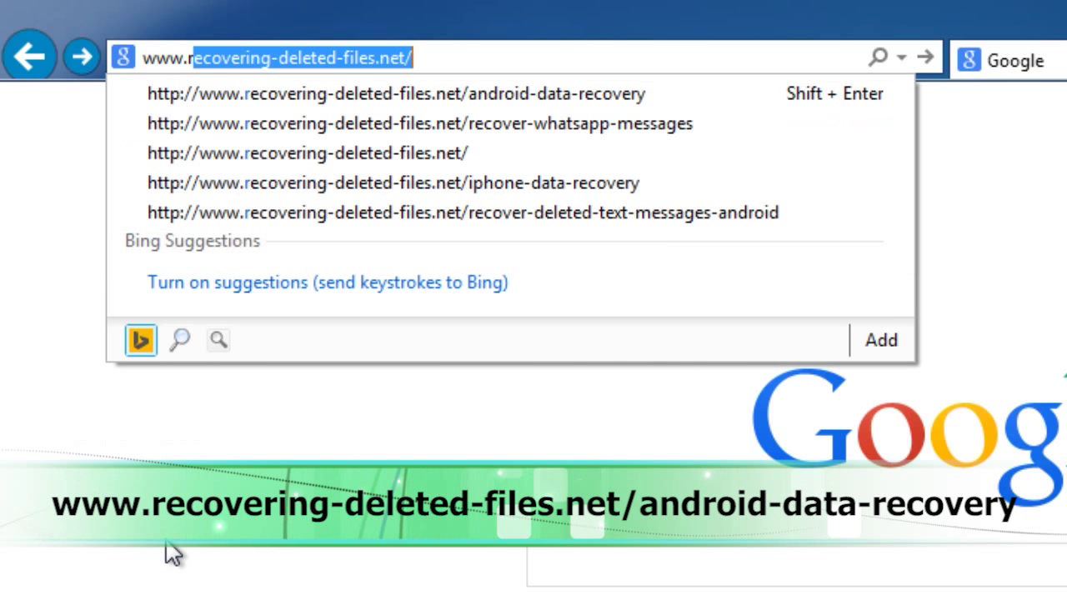
key(End)
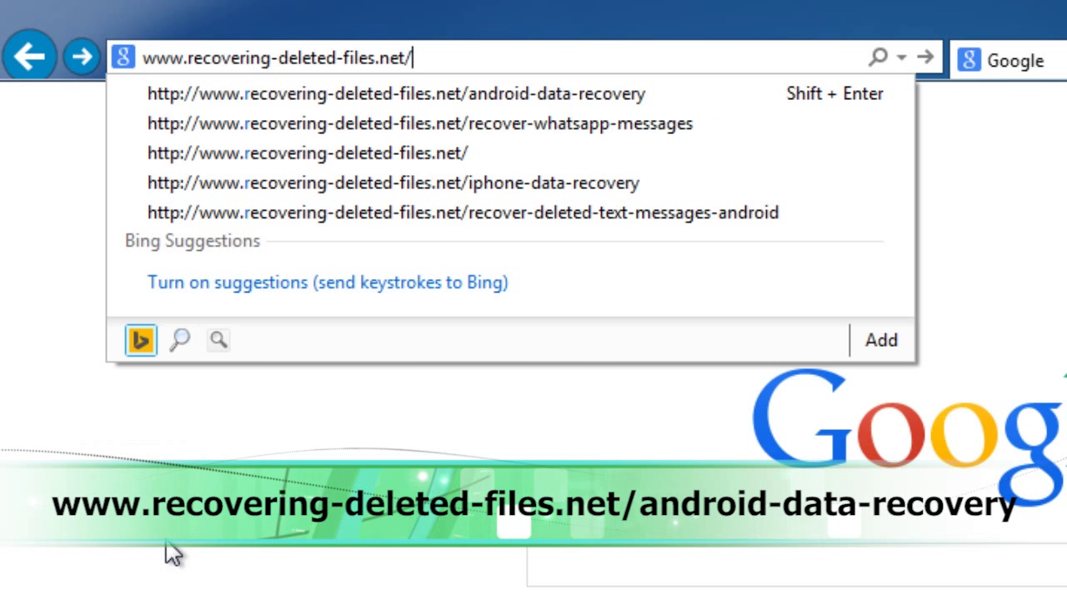
text(a)
key(End)
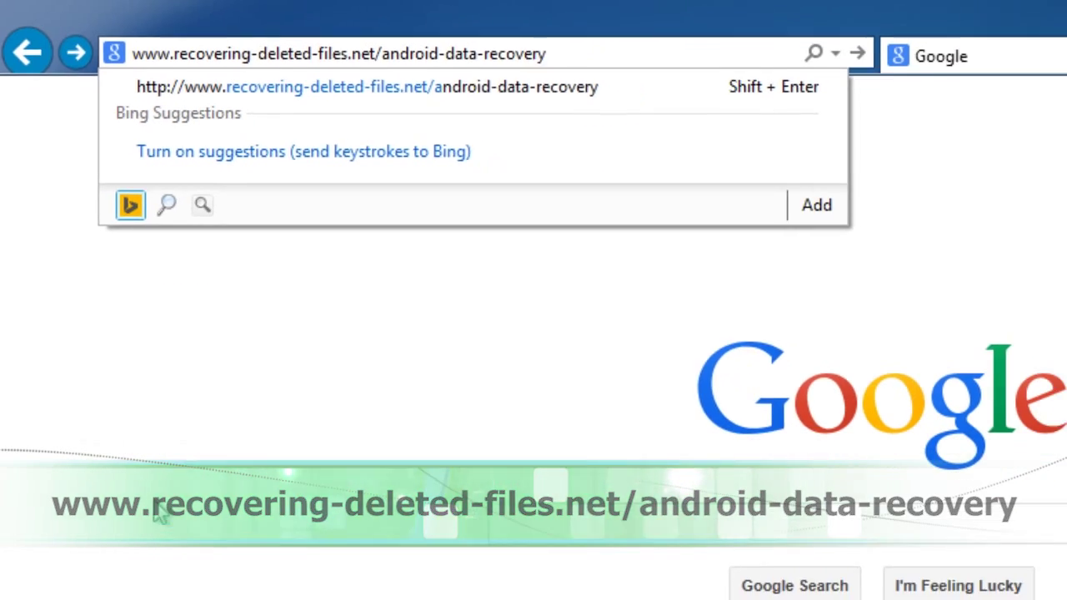
key(Return)
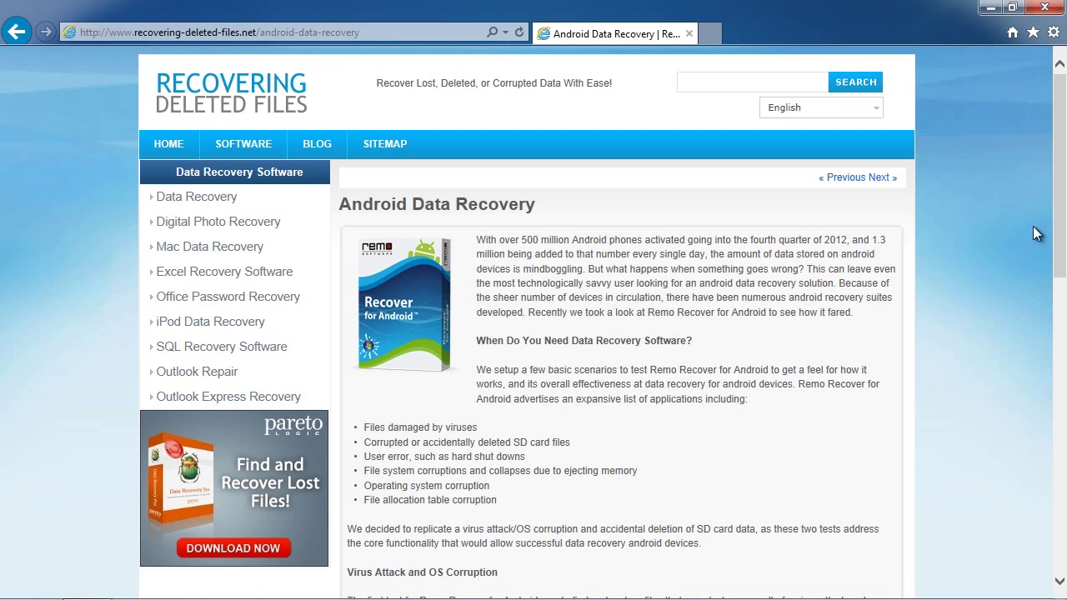
drag(1059, 211, 1058, 396)
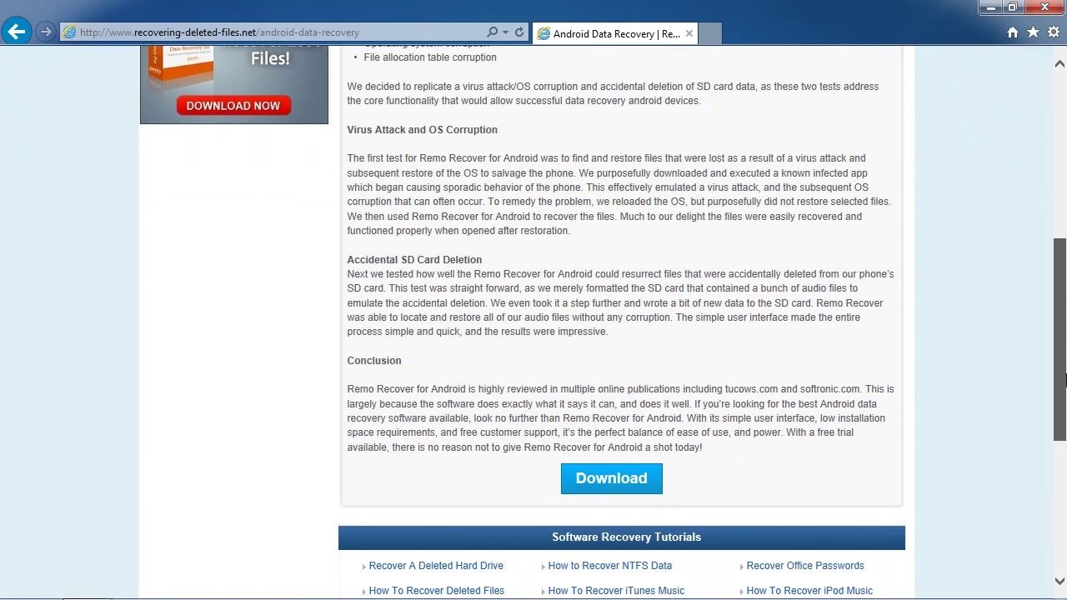
click(602, 481)
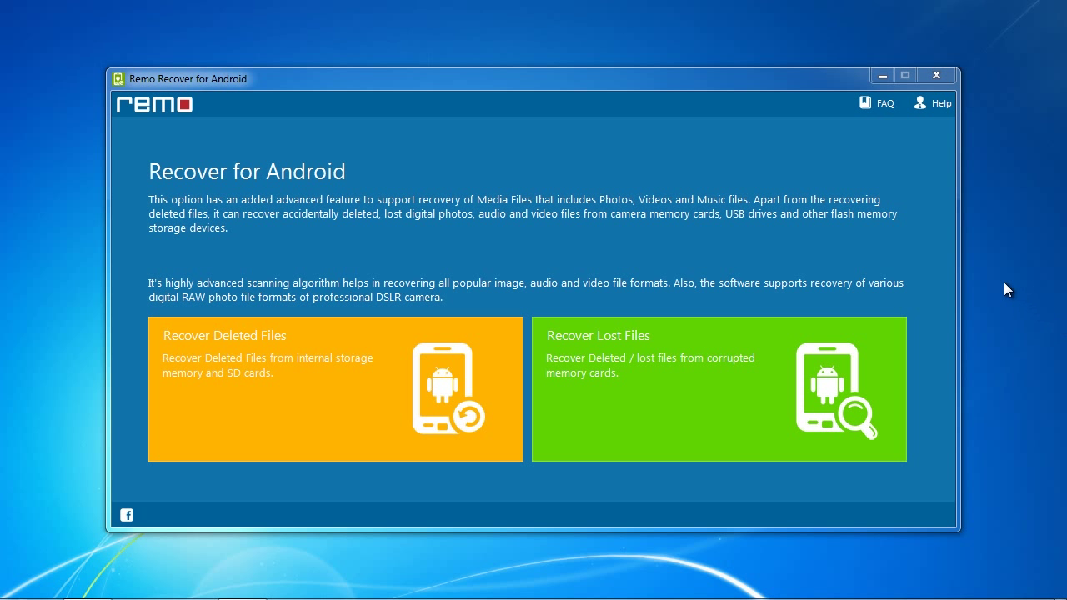
- Read the user manual topic on how to connect an Android device to the PC, and close the manual
click(940, 111)
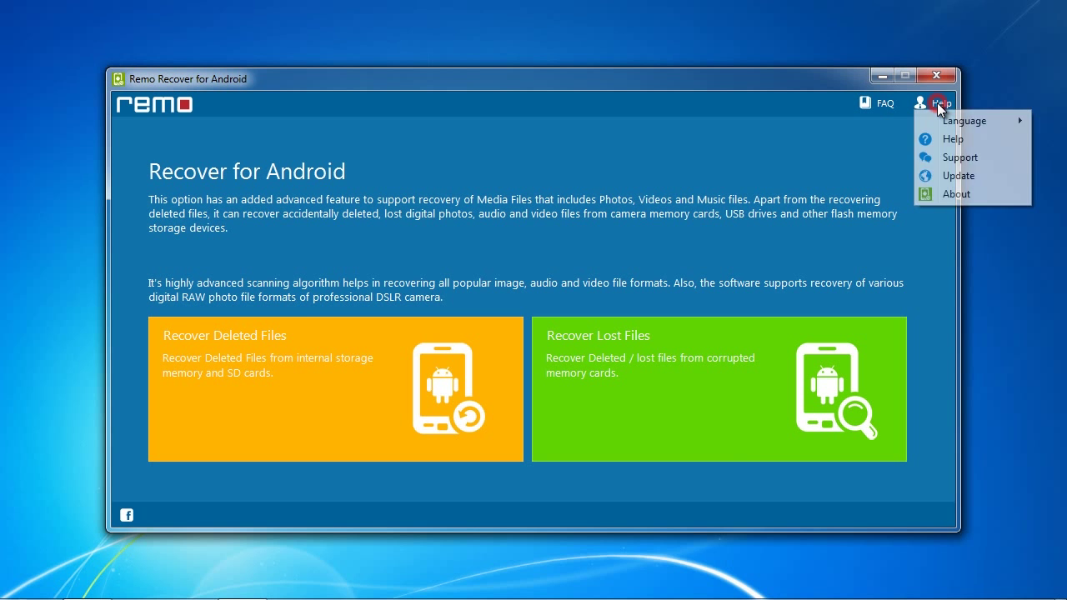
click(948, 137)
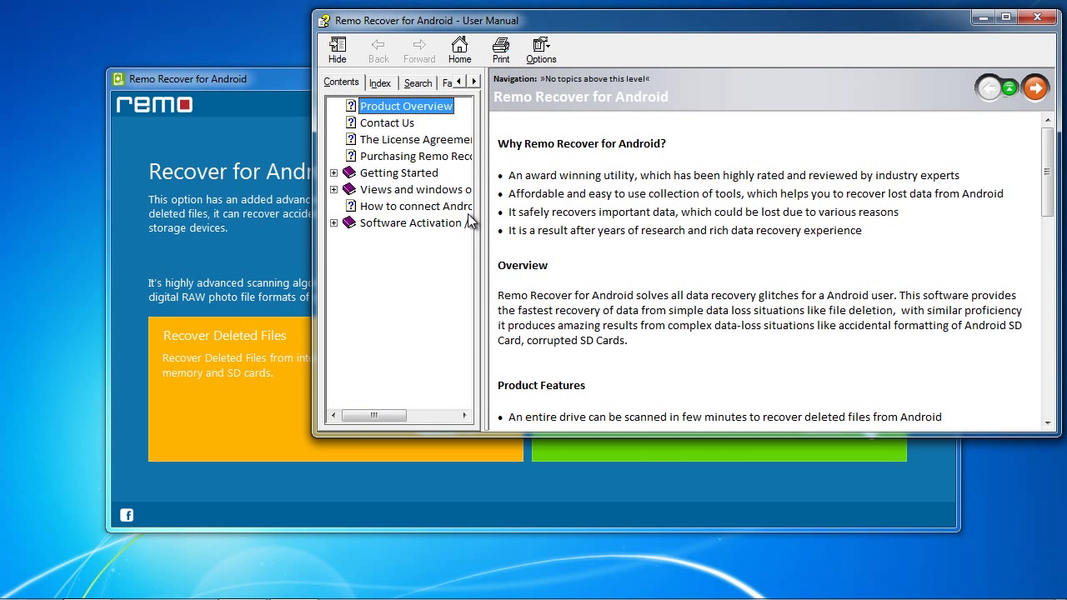
click(425, 207)
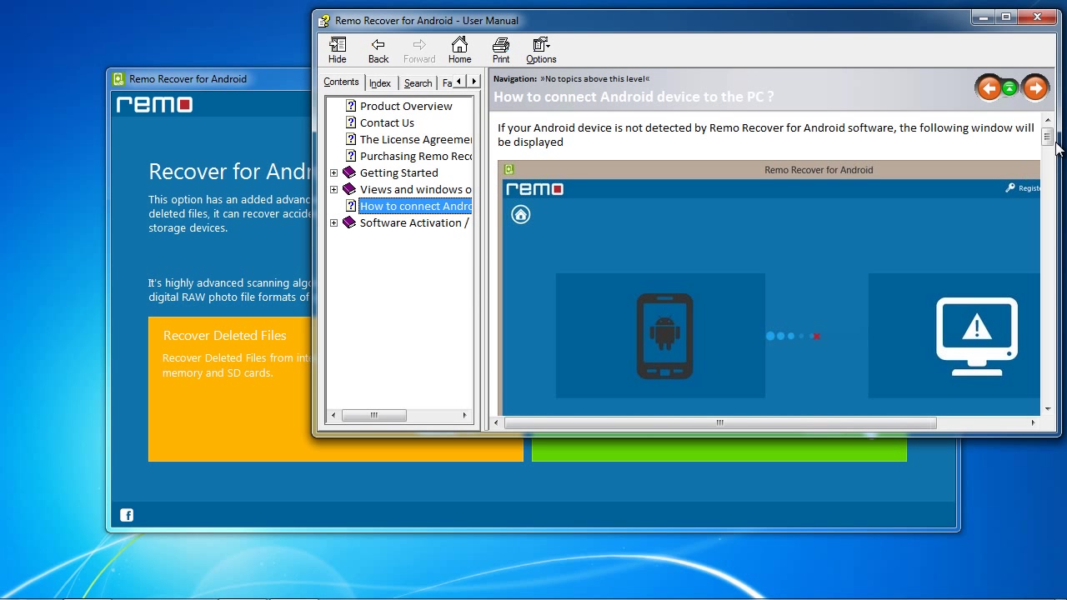
drag(1048, 140, 1049, 169)
click(1036, 18)
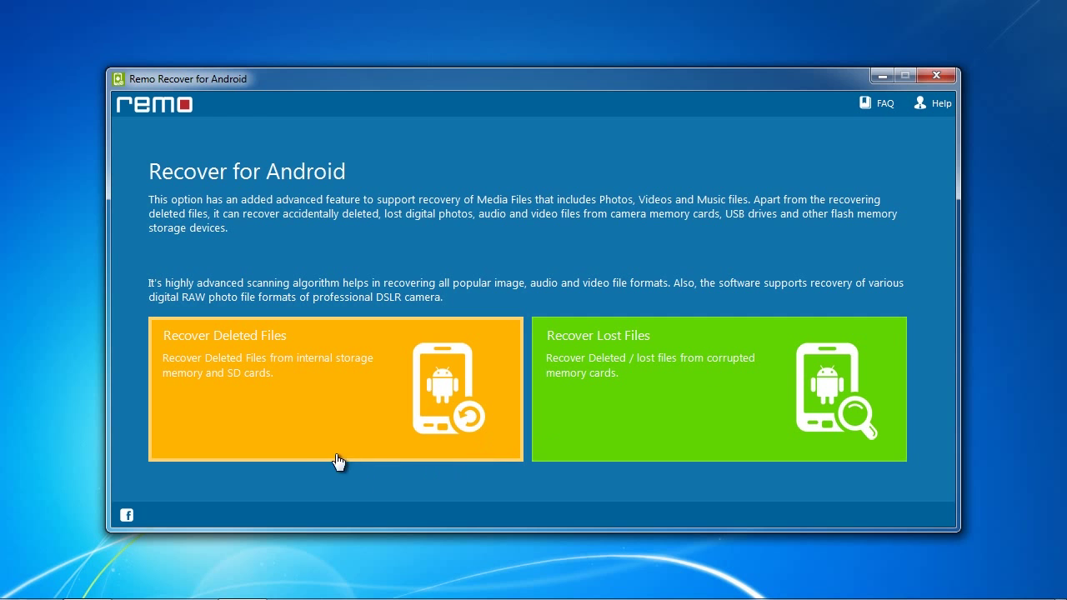
- Start a Recover Deleted Files session and mark the .jpeg and .tiff (TIFF Type 2) picture file types
click(303, 405)
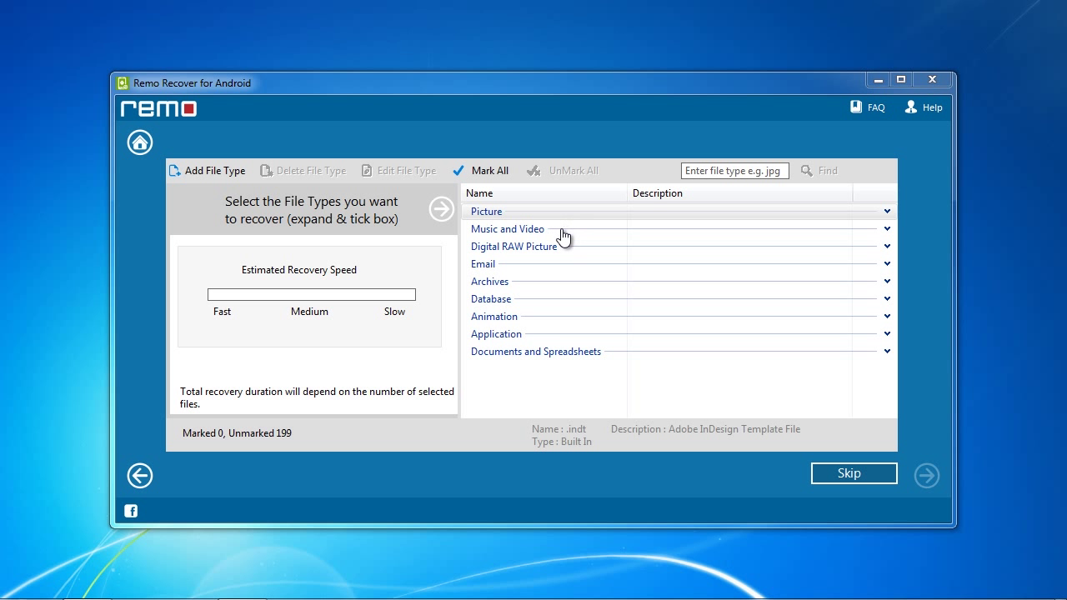
click(562, 229)
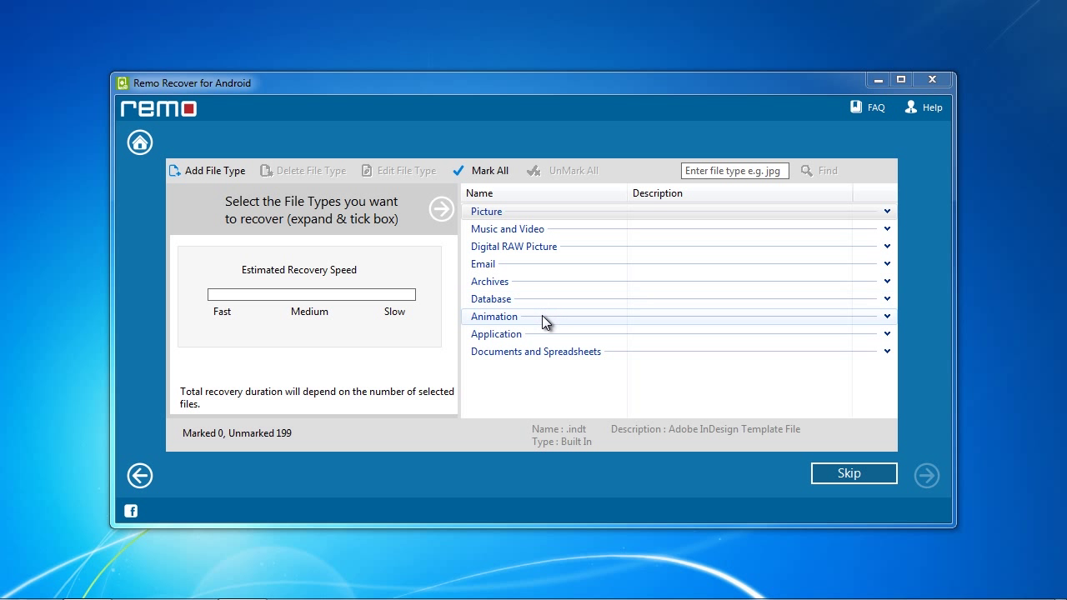
click(532, 348)
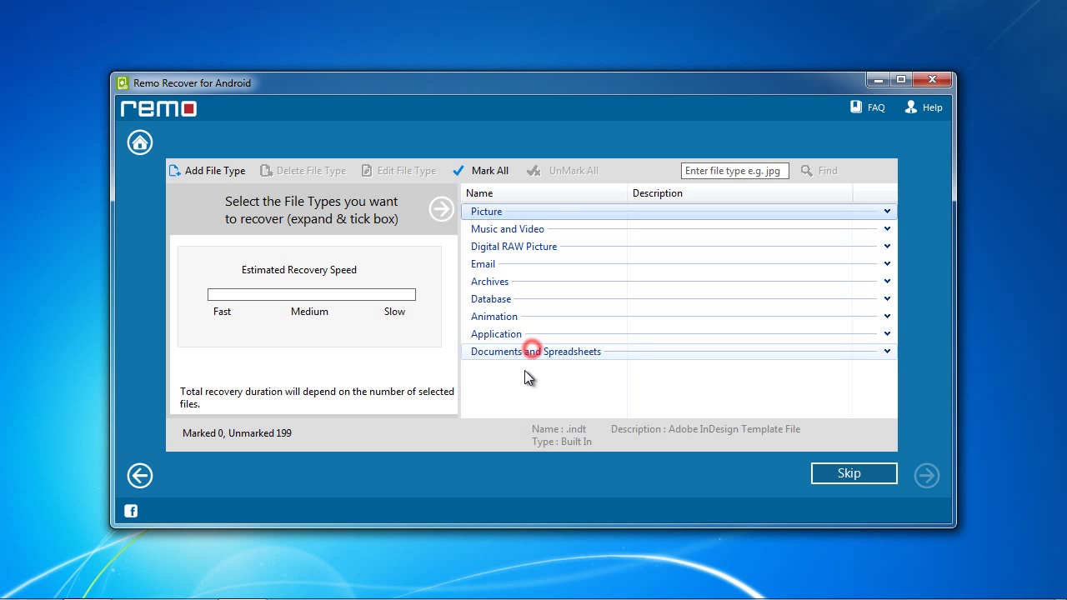
click(489, 212)
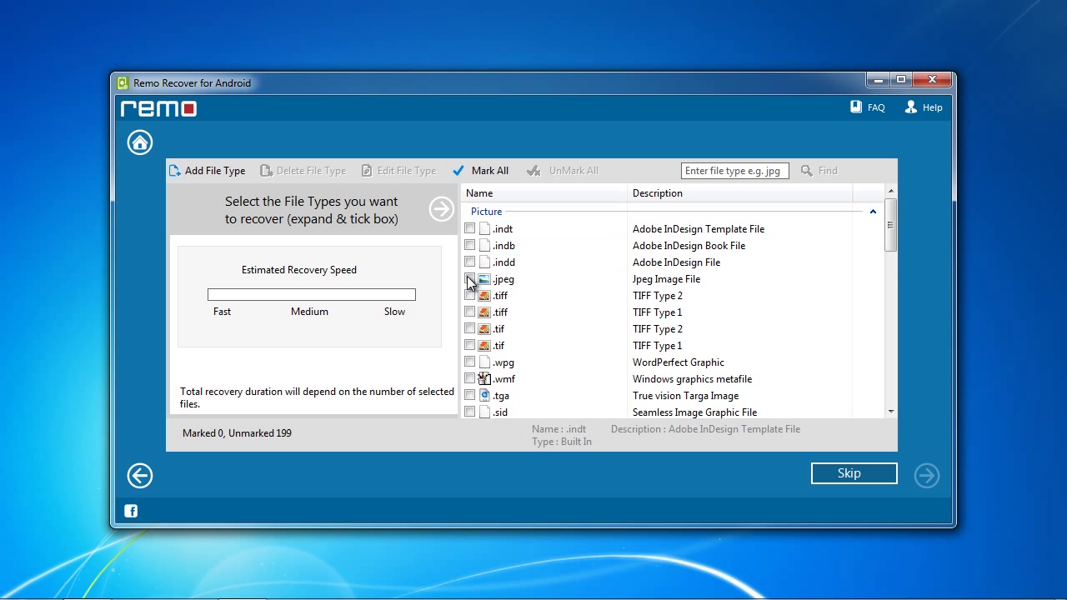
click(470, 278)
click(472, 296)
click(489, 212)
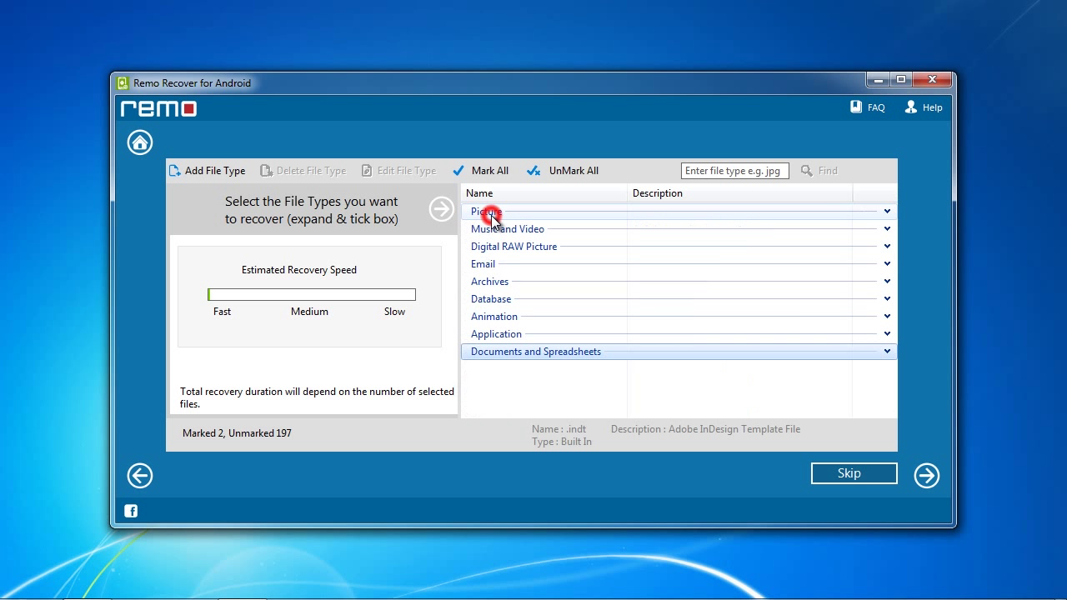
- Mark the .mpg (MPEG Movie File 2) type under Music and Video and proceed with the recovery
click(506, 229)
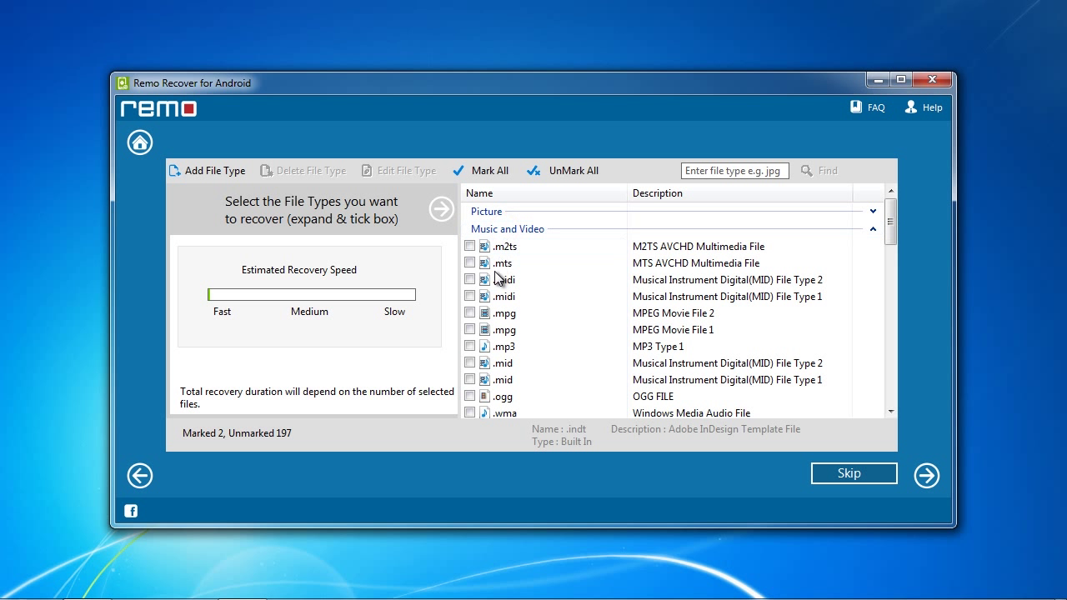
click(469, 312)
click(498, 229)
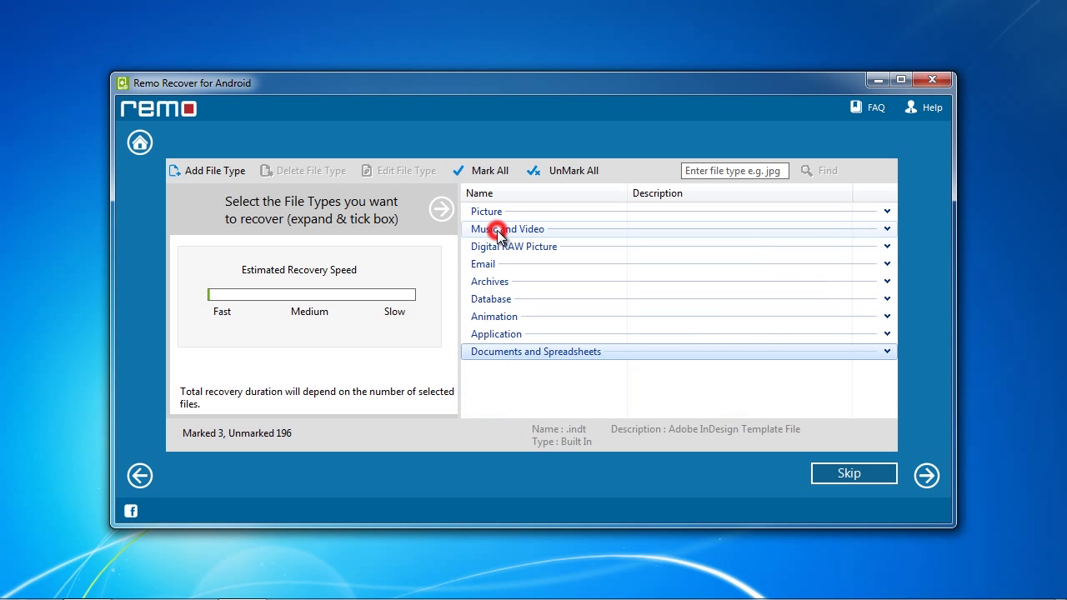
click(927, 475)
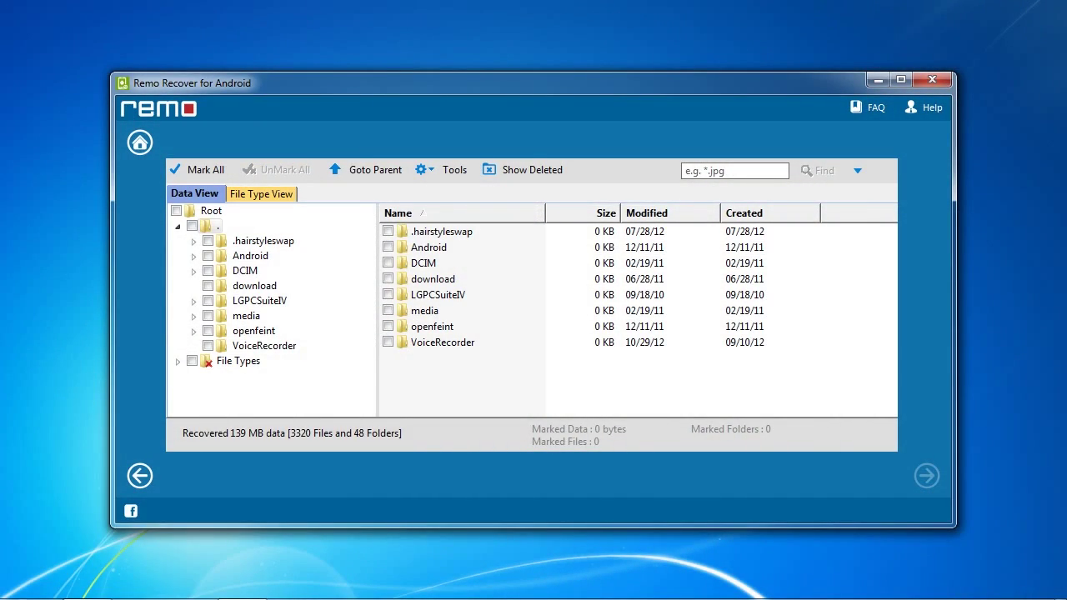
- In File Type View, mark 1322354235082.jpg in the jpg[2001-2649] folder and continue without saving the recovery session
click(258, 195)
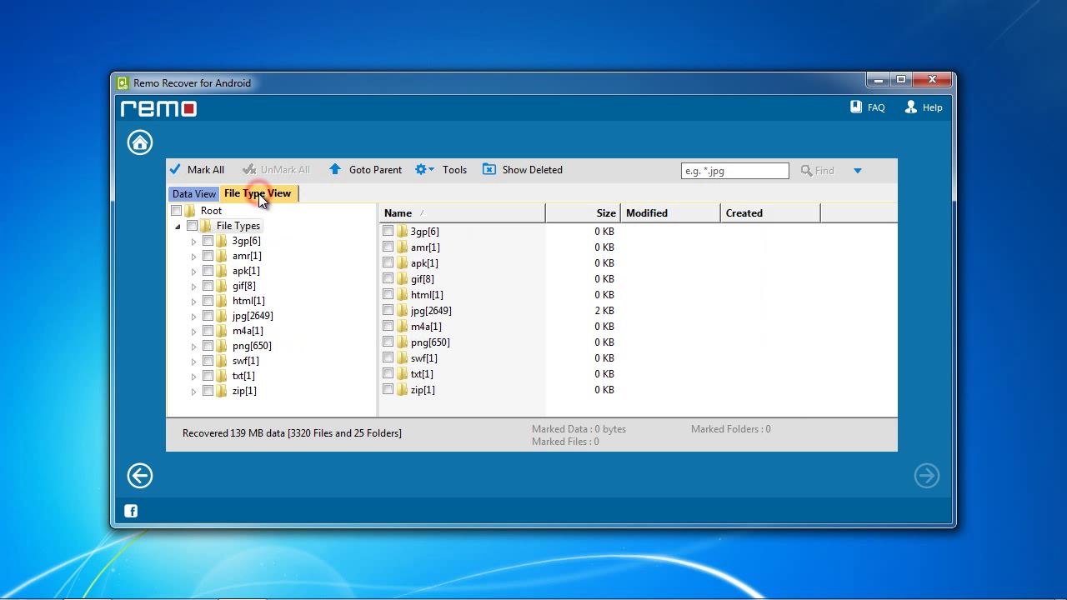
click(194, 316)
click(237, 360)
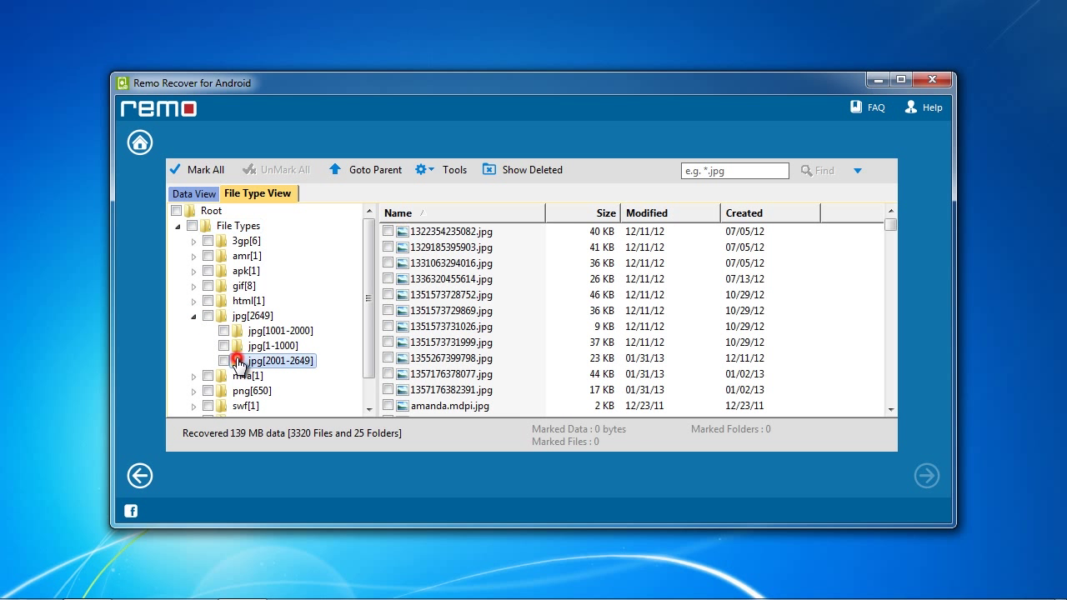
click(387, 231)
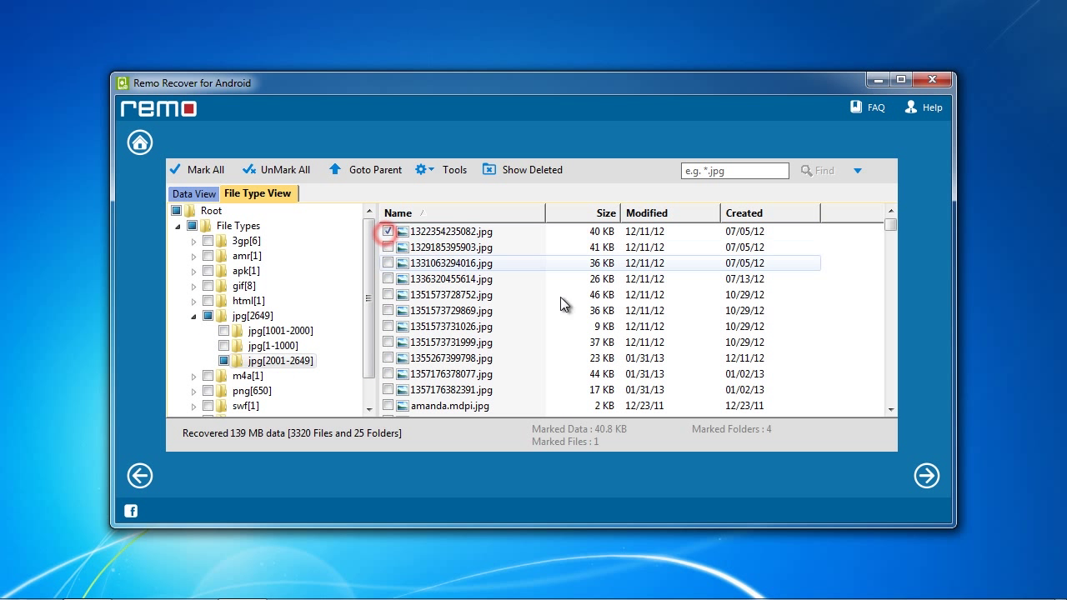
click(926, 478)
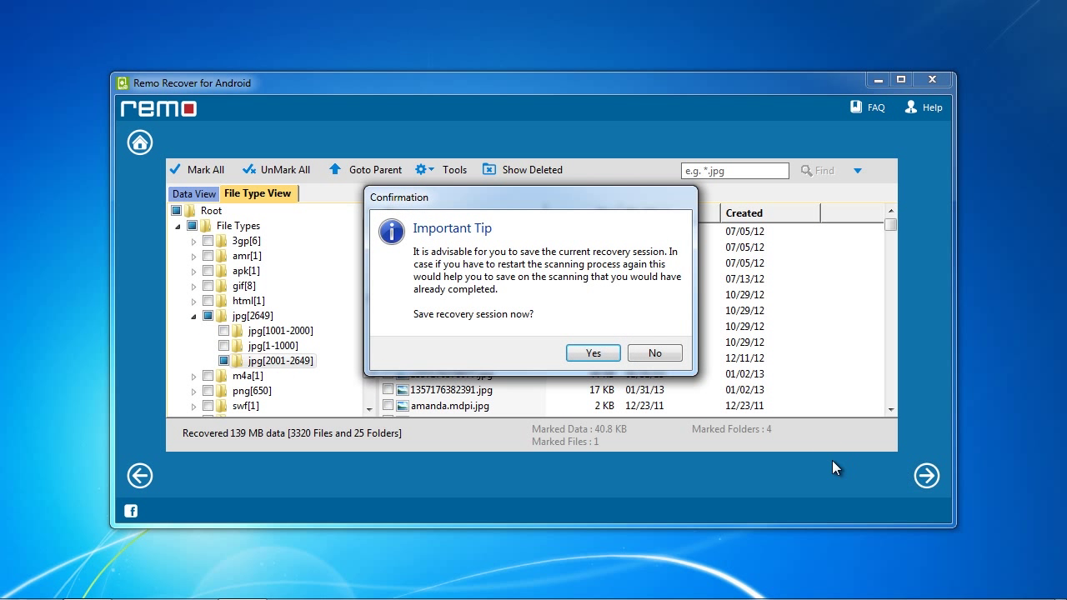
click(654, 354)
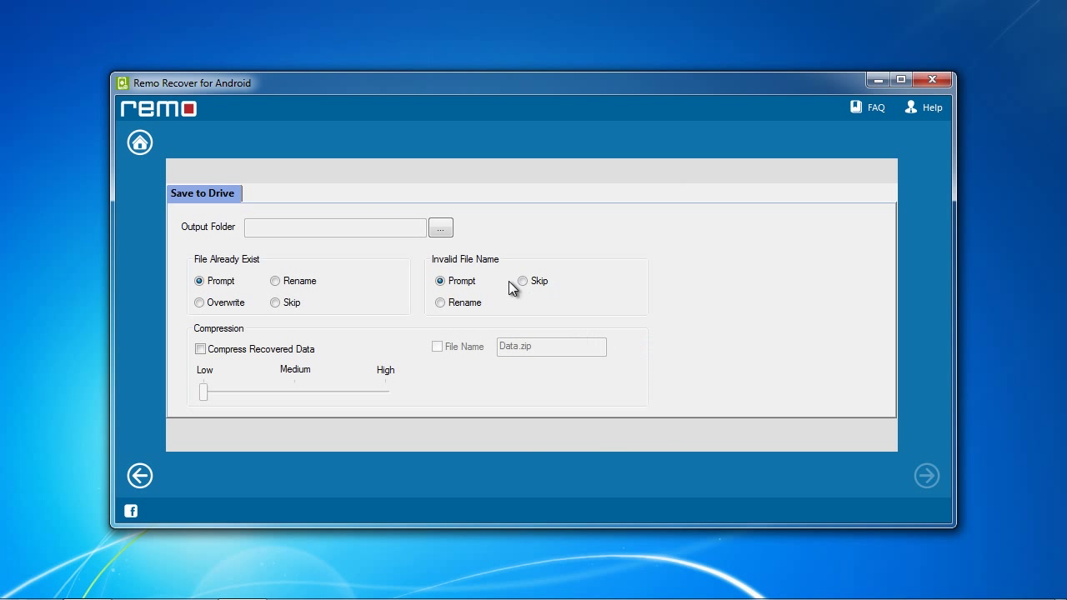
- Set the output folder to My Pictures in the user's profile and save the marked file there
click(441, 228)
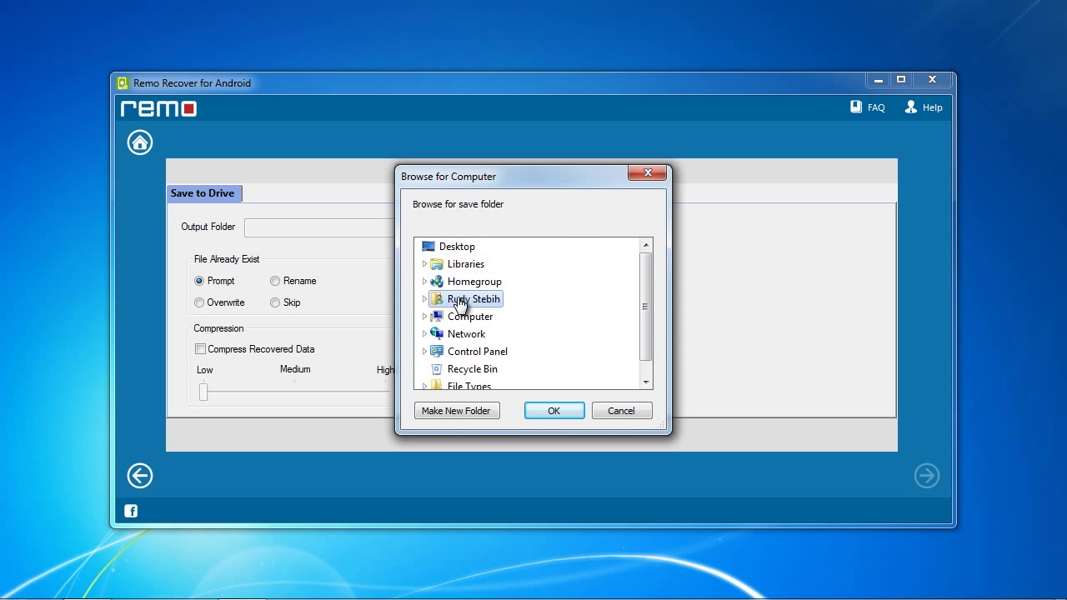
click(461, 300)
scroll(486, 373, down, 3)
click(477, 316)
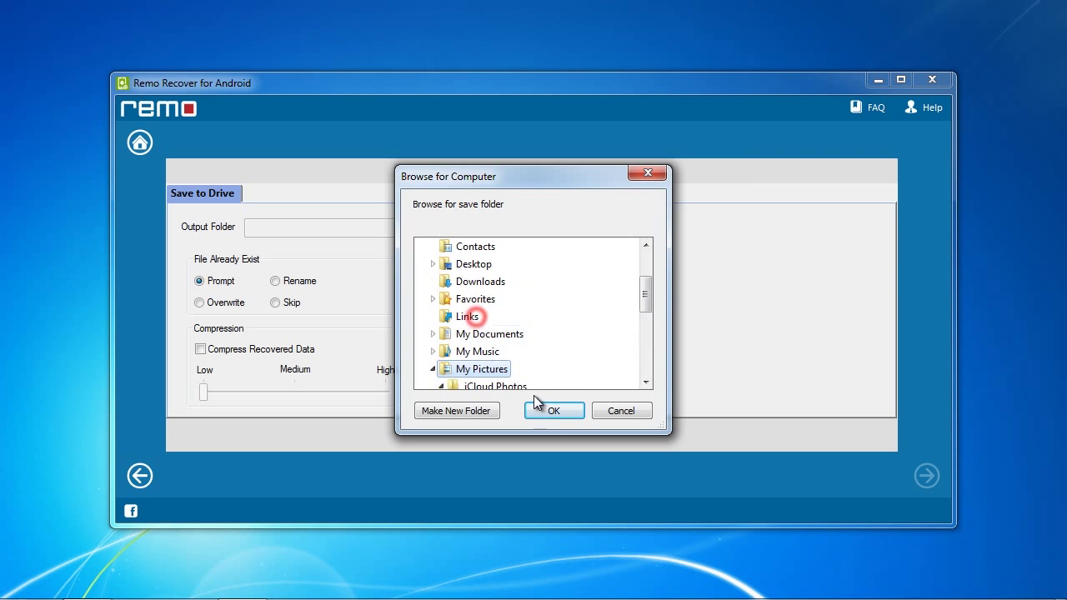
click(555, 411)
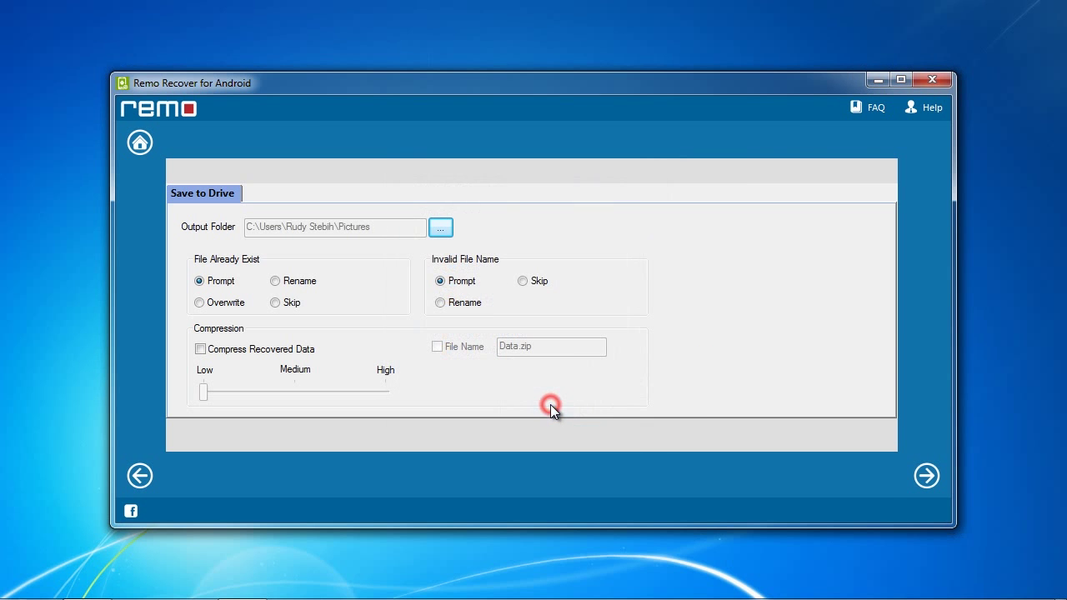
click(926, 476)
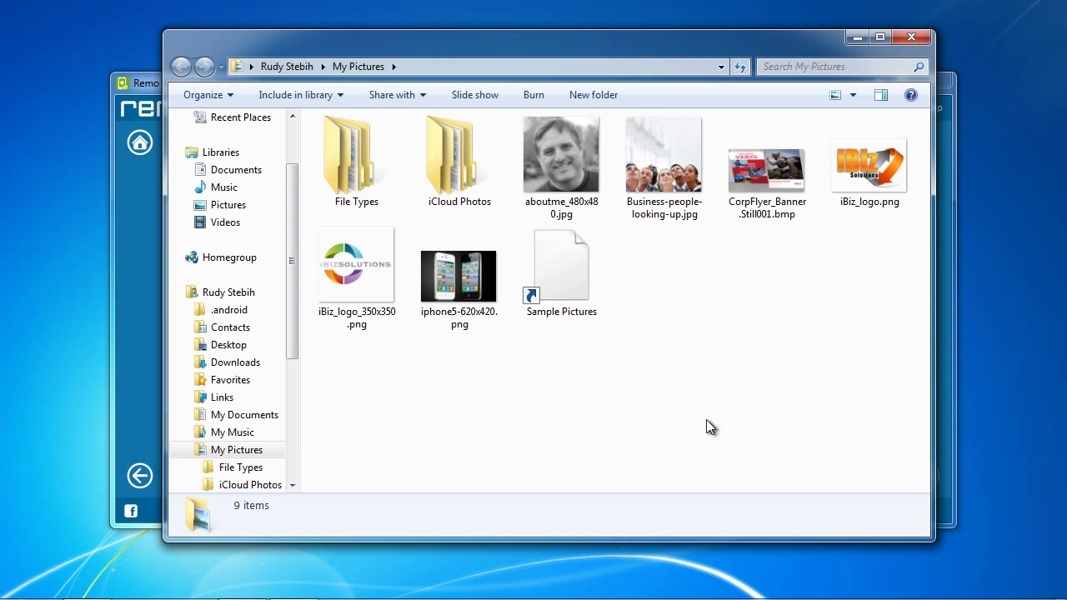
- Open File Types, jpg[2649], jpg[2001-2649] inside My Pictures to check the recovered photo
double_click(355, 171)
double_click(351, 171)
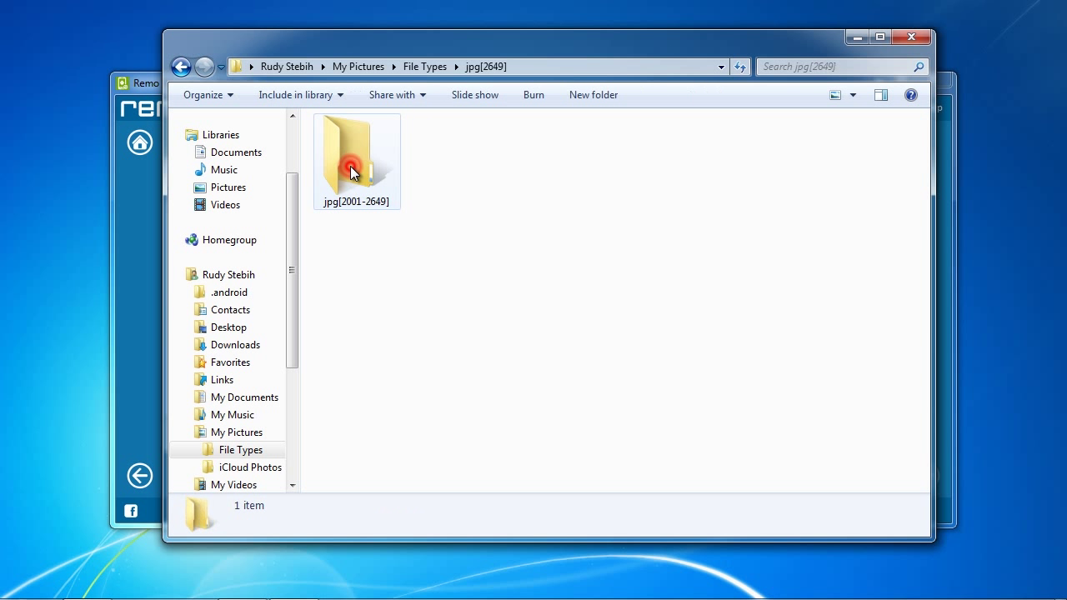
double_click(351, 170)
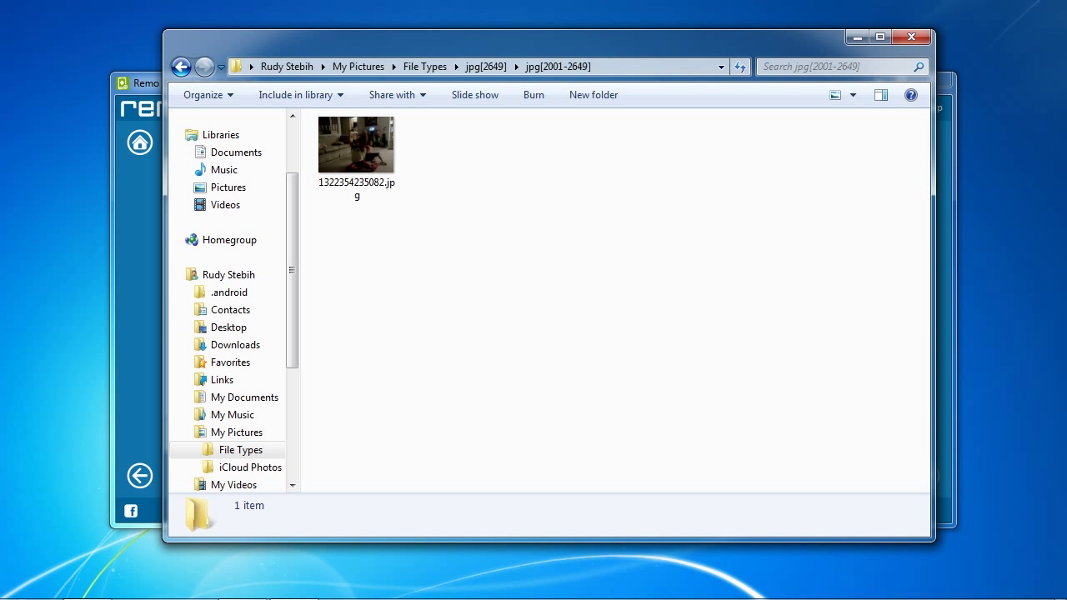
- Switch back to Internet Explorer and review the Android Data Recovery page down to its download link
click(1012, 377)
key(alt+Tab)
key(alt+Tab)
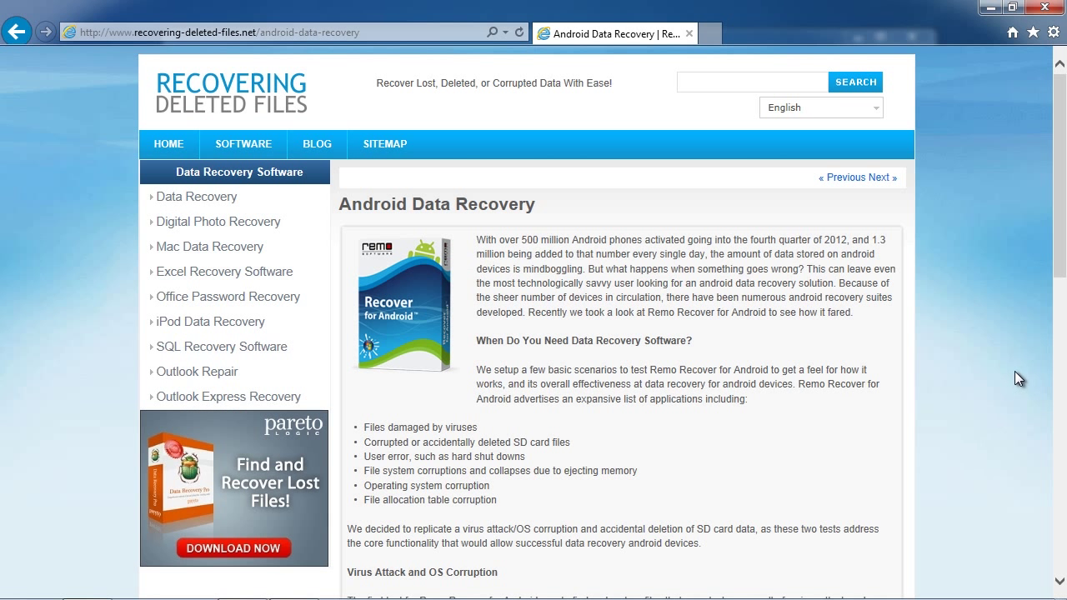
drag(1057, 244, 1064, 379)
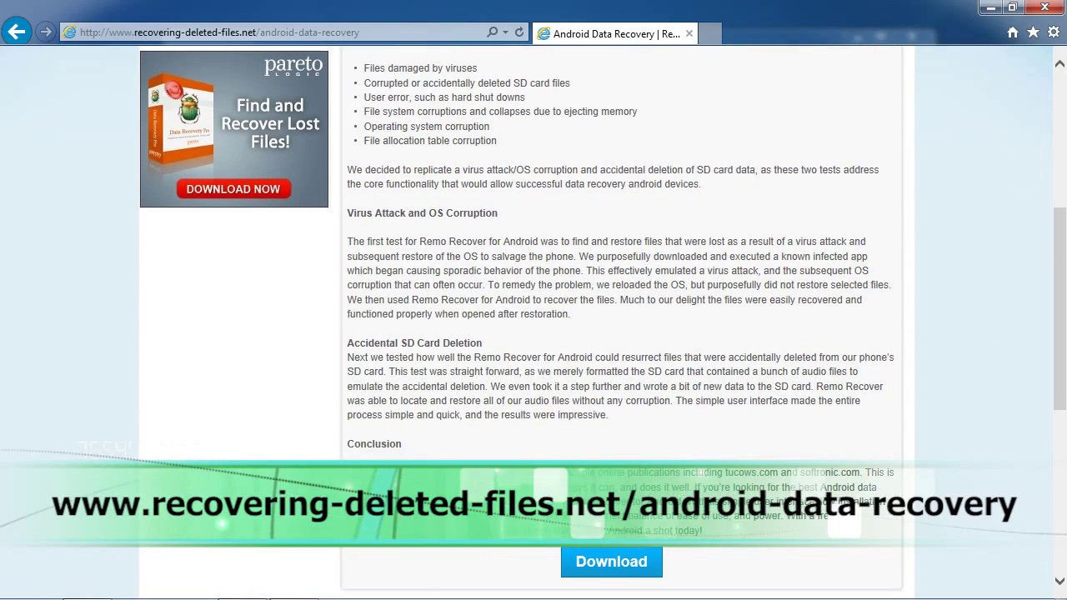